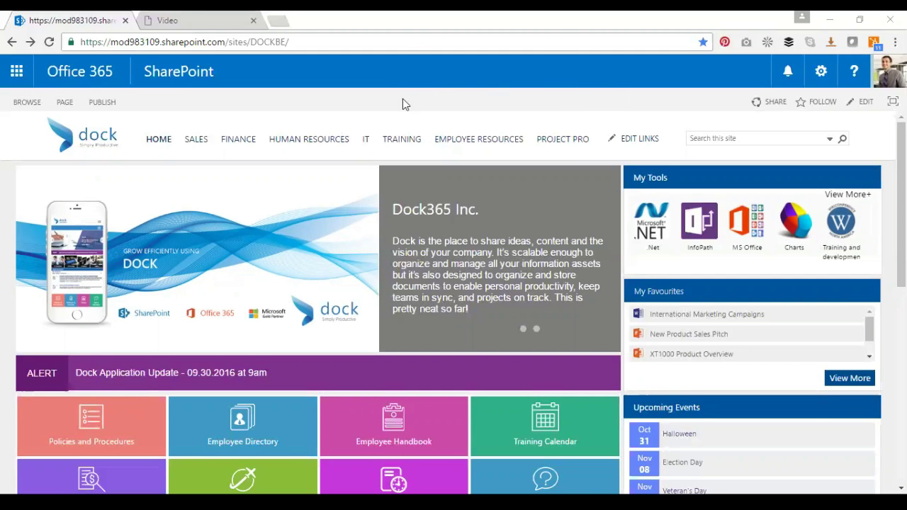
Step: Switch to the Office 365 Video portal home and scroll through its featured and Trending videos
mouse_move(411, 148)
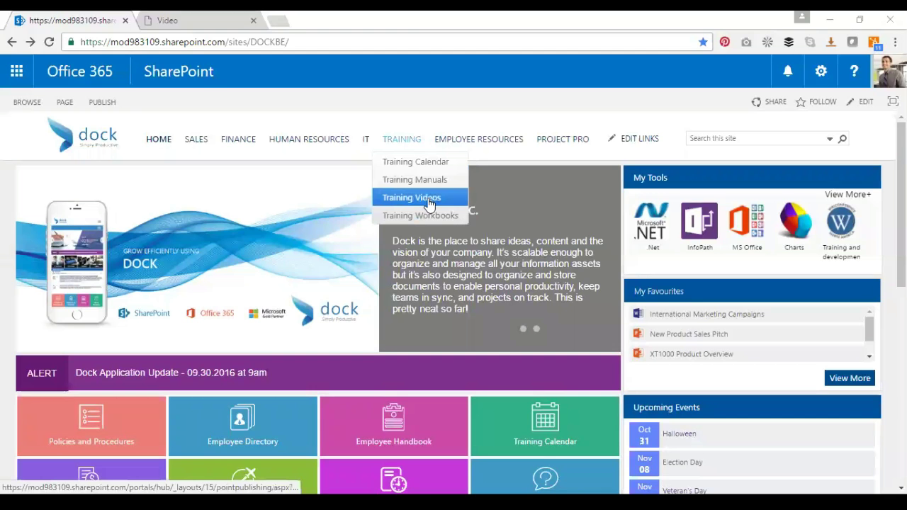
left_click(176, 17)
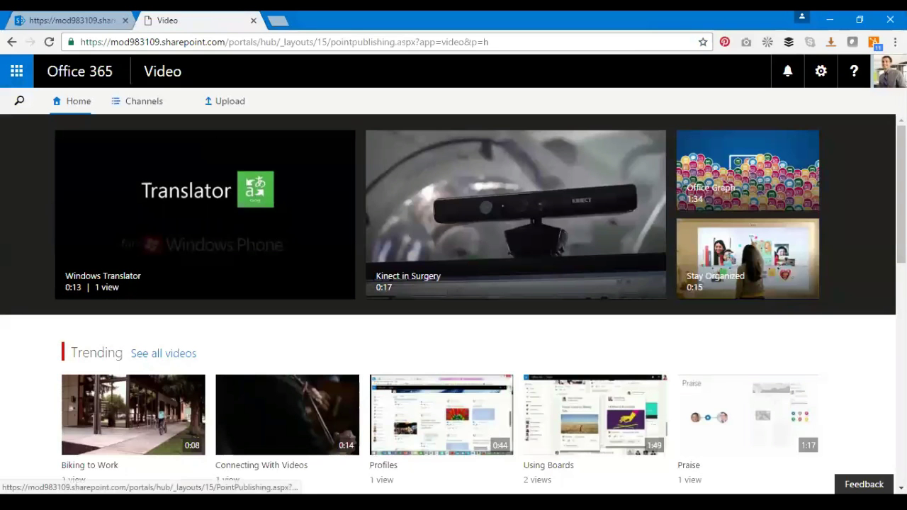
scroll(871, 369, "down", 7)
scroll(872, 370, "up", 8)
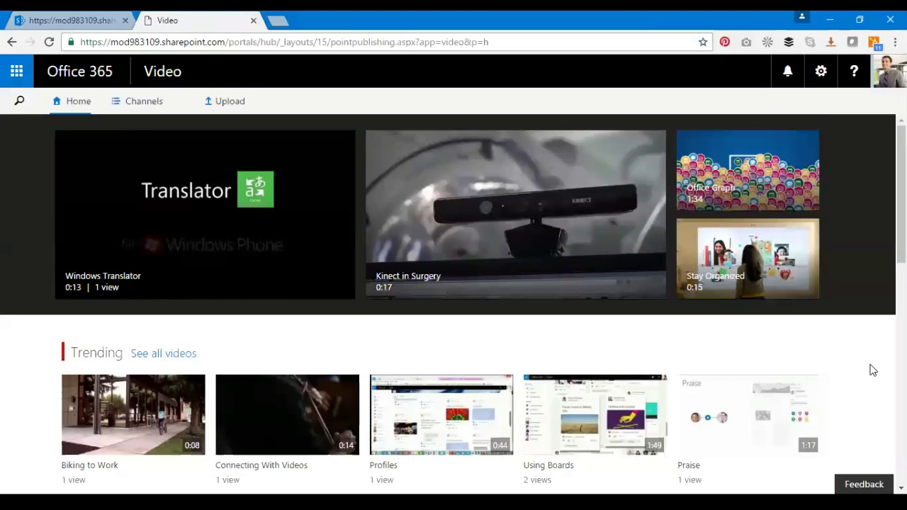
scroll(548, 410, "down", 1)
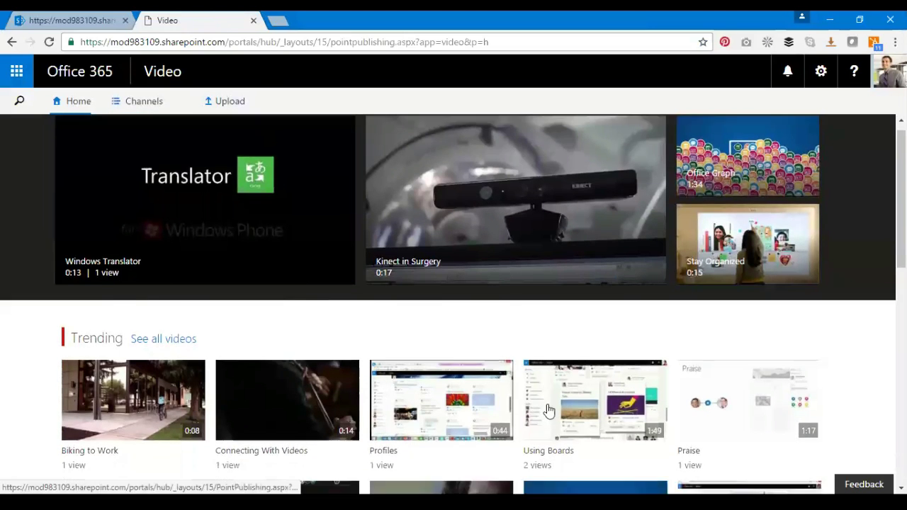
scroll(550, 409, "down", 6)
scroll(550, 410, "up", 7)
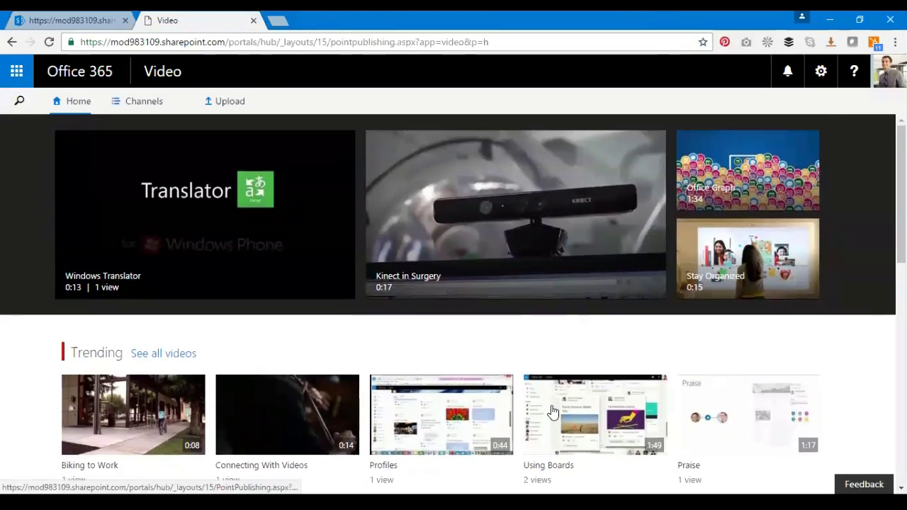
scroll(244, 344, "down", 6)
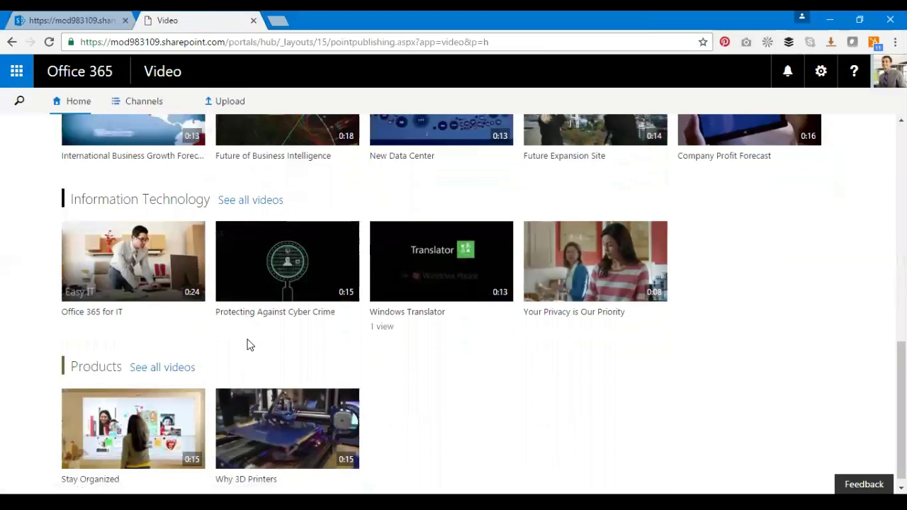
scroll(248, 344, "down", 1)
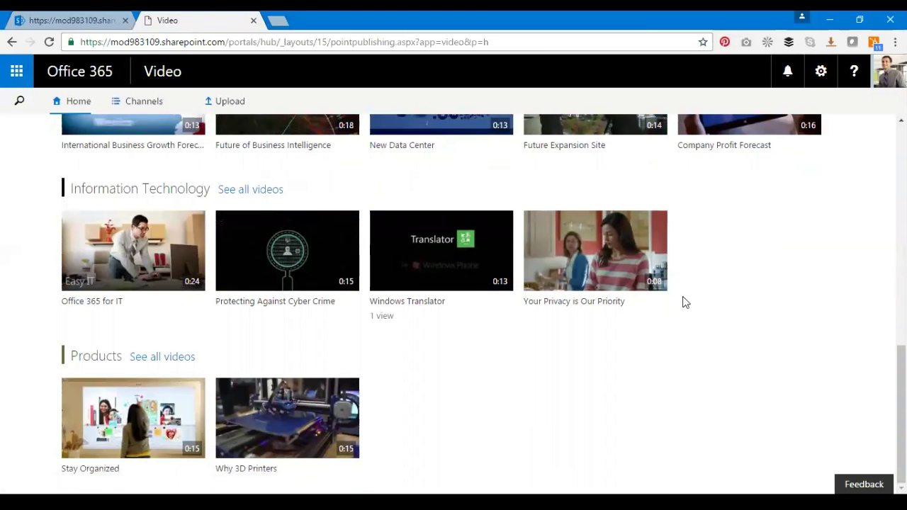
scroll(319, 407, "up", 7)
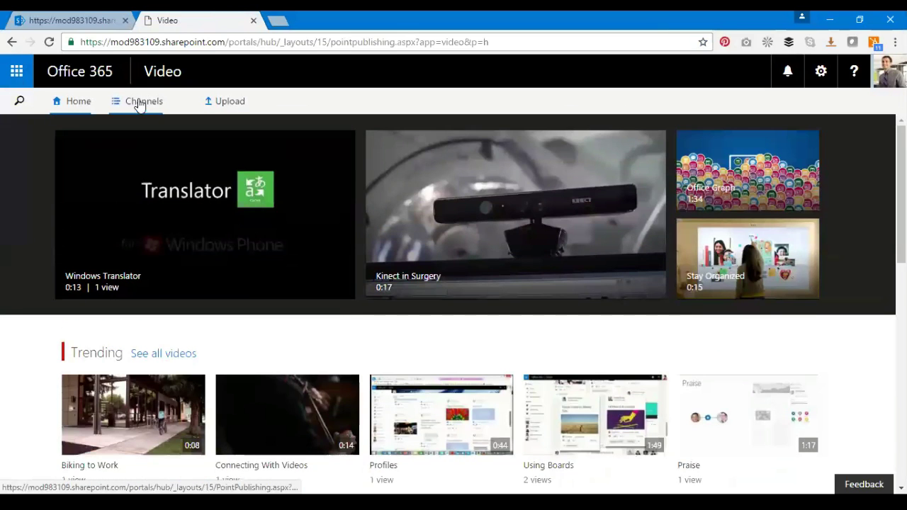
Step: Open the Channels list and look at the Community channel
left_click(140, 106)
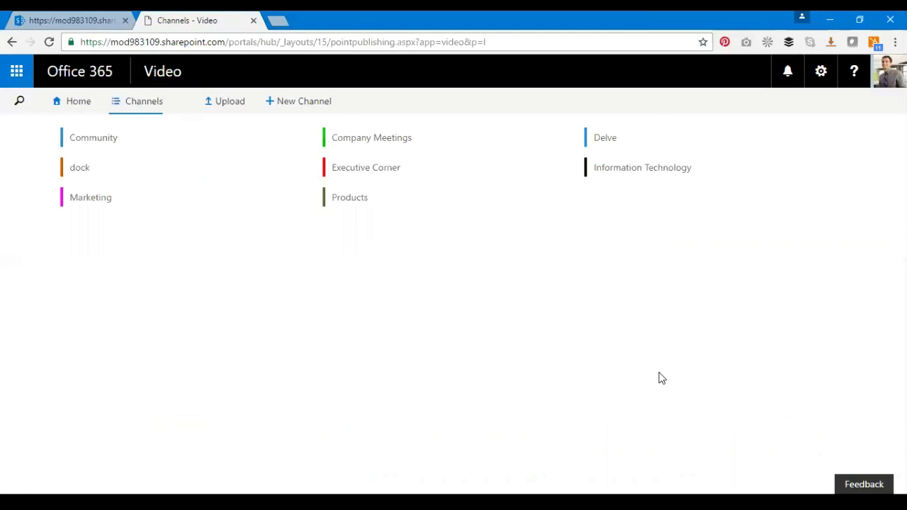
left_click(100, 142)
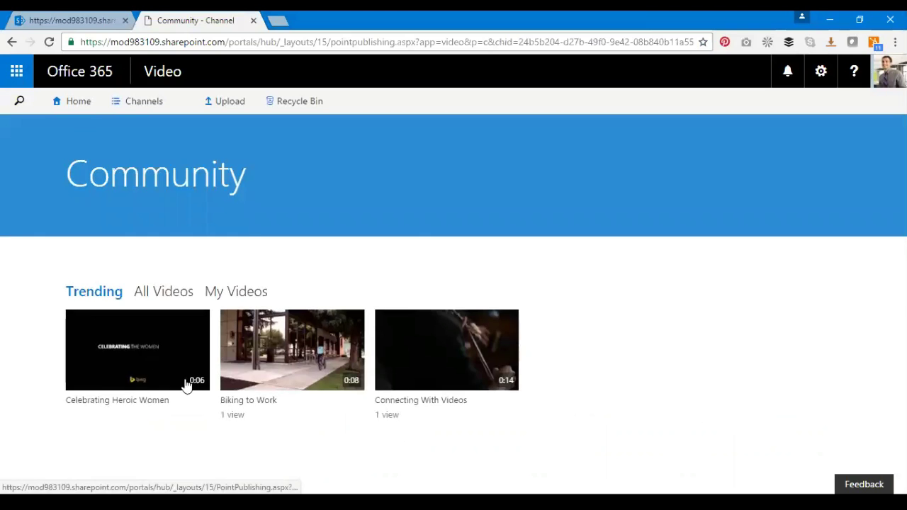
left_click(11, 42)
Step: View the Company Meetings channel's All Videos and Trending lists, then return to Channels
left_click(379, 139)
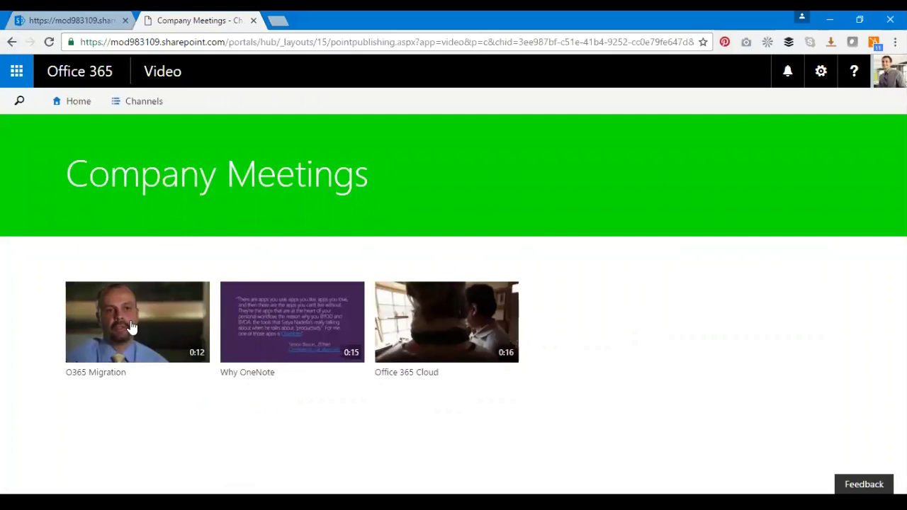
left_click(162, 296)
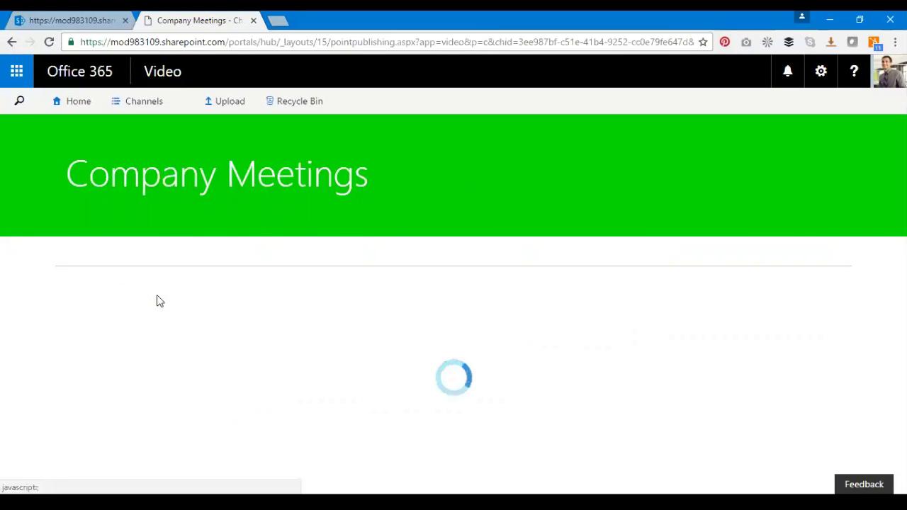
left_click(88, 290)
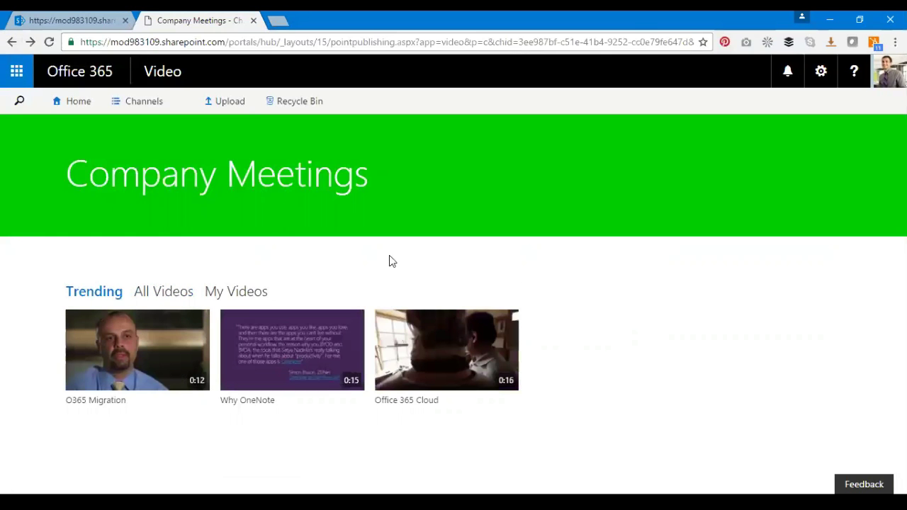
left_click(12, 44)
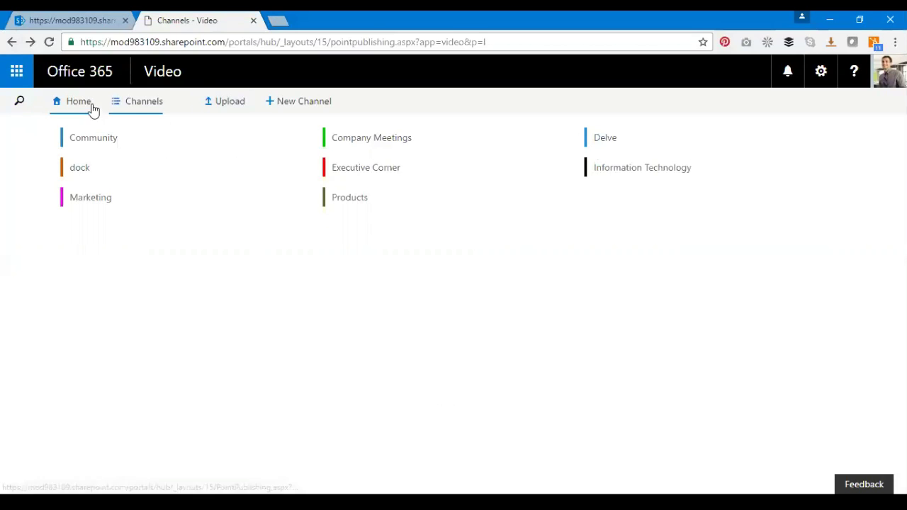
Step: Create a new channel named 'dock Web-Series' with the purple colour
left_click(295, 114)
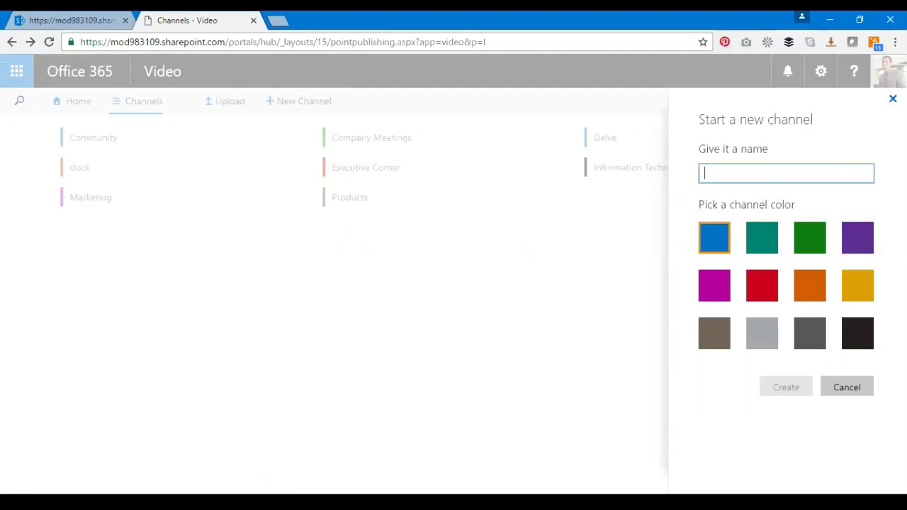
type("dOCK")
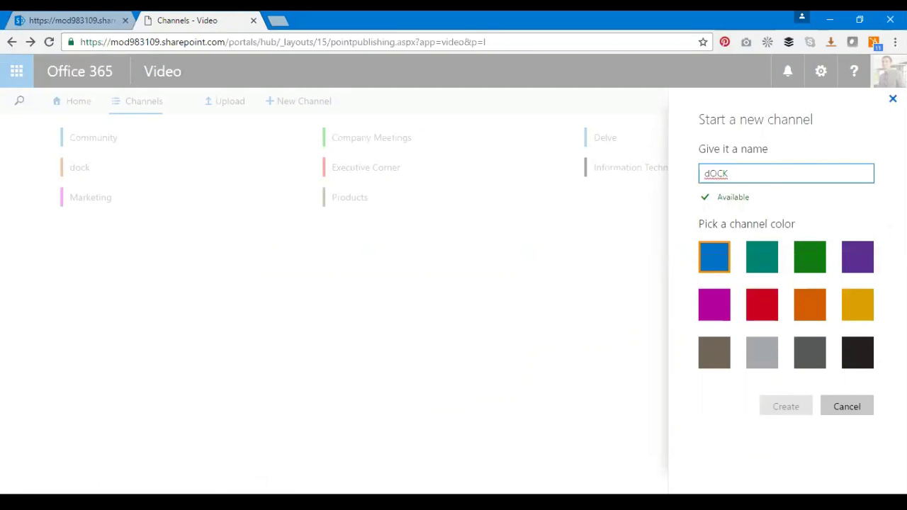
key("BackSpace")
key("BackSpace")
key("BackSpace")
key("BackSpace")
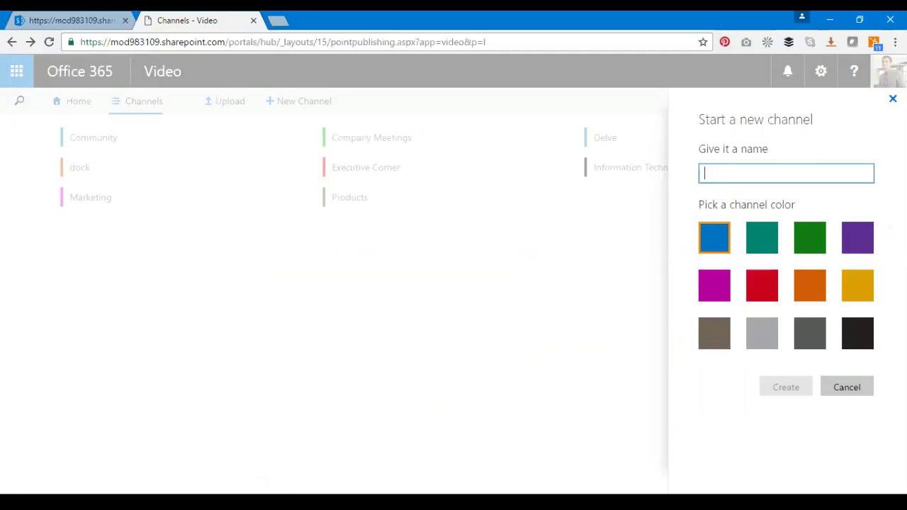
type("dock We")
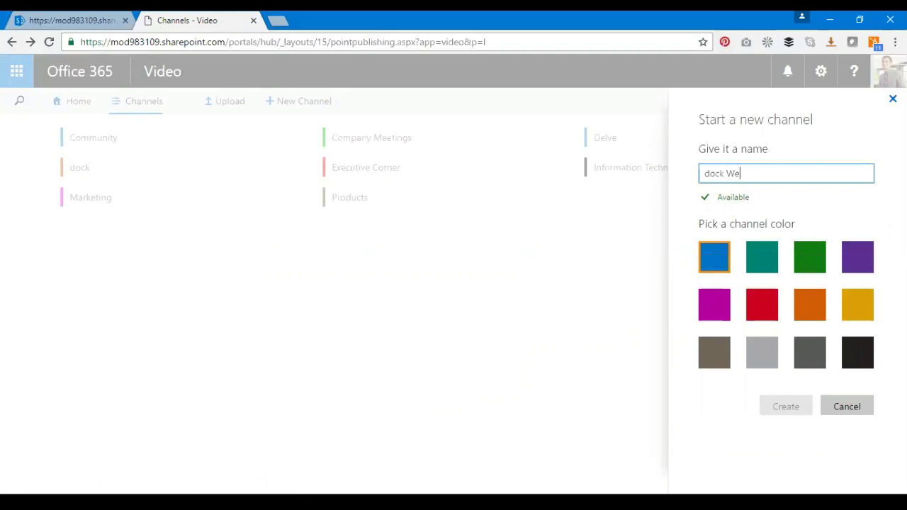
type("b-Series")
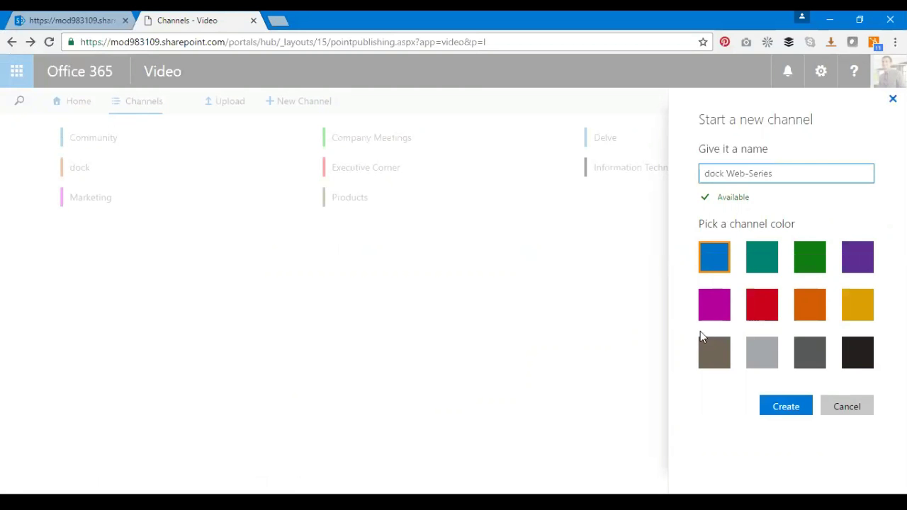
left_click(857, 260)
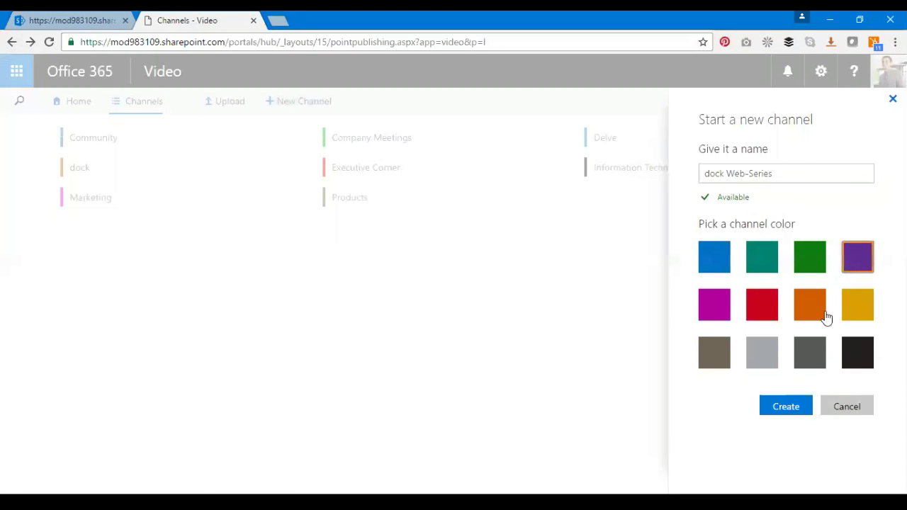
left_click(785, 406)
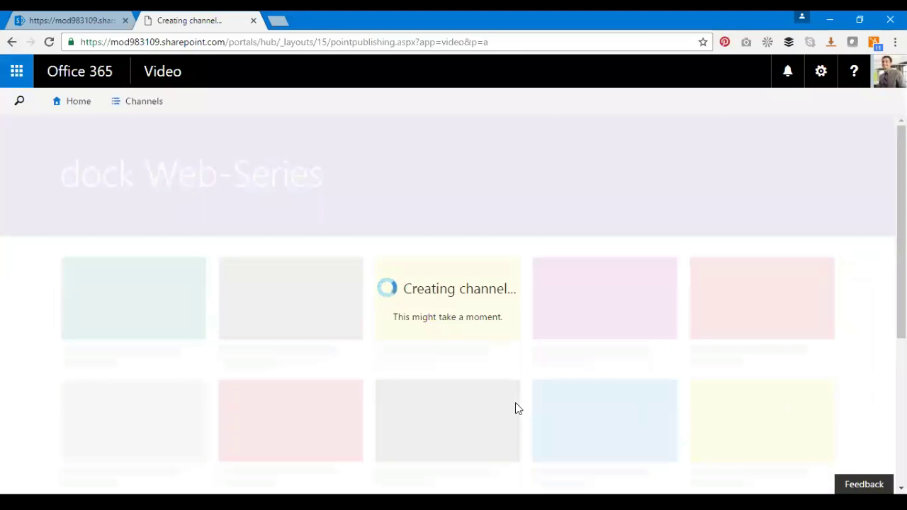
Step: Wait for the empty dock Web-Series channel page to finish creating, briefly checking the SharePoint tab
scroll(516, 404, "down", 3)
scroll(520, 407, "up", 3)
scroll(298, 307, "down", 3)
scroll(297, 313, "down", 1)
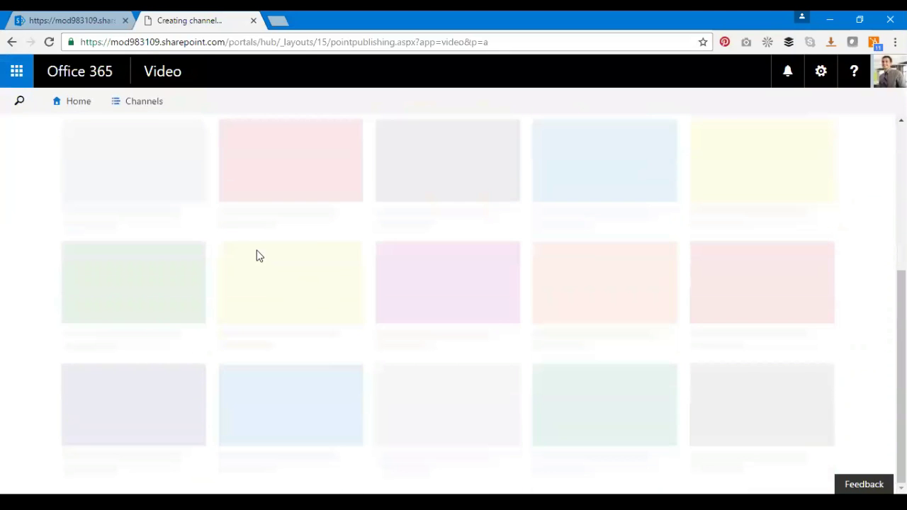
left_click(90, 20)
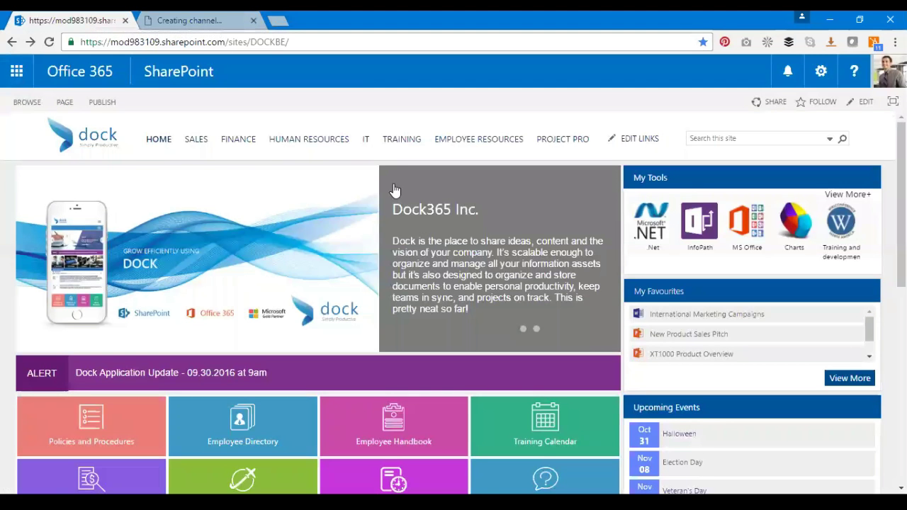
mouse_move(403, 142)
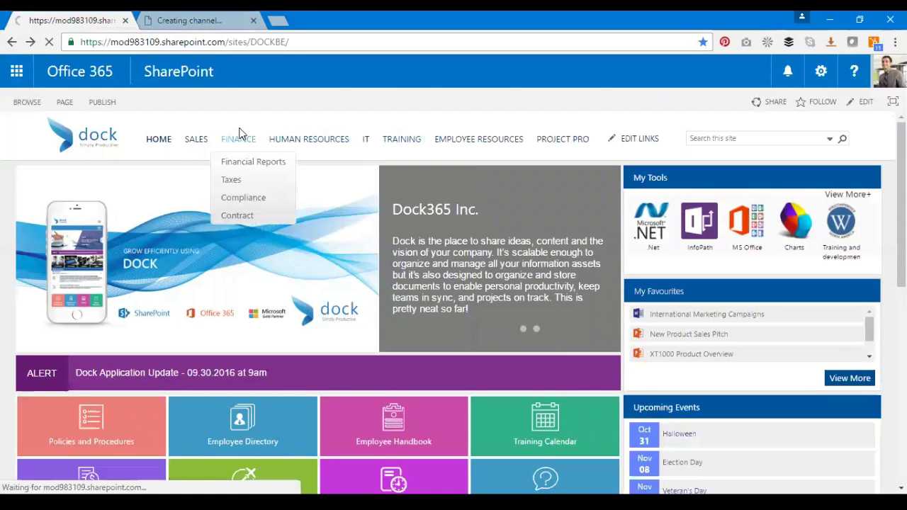
left_click(190, 20)
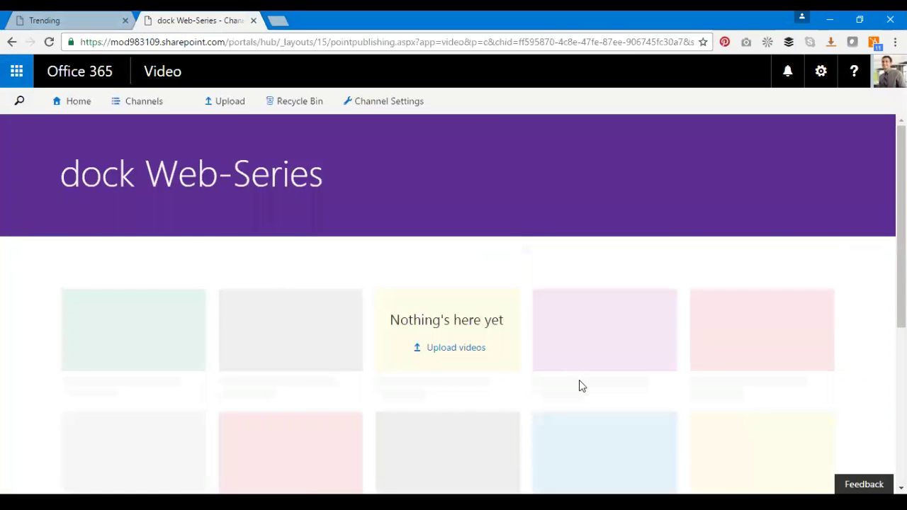
scroll(578, 386, "down", 2)
scroll(580, 389, "up", 2)
Step: Go to Upload and keep dock Web-Series as the destination channel
left_click(228, 102)
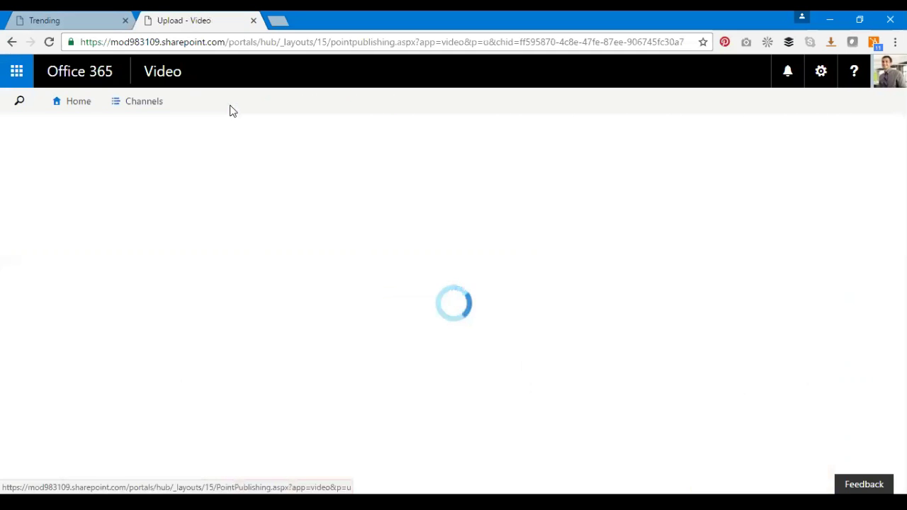
left_click(498, 202)
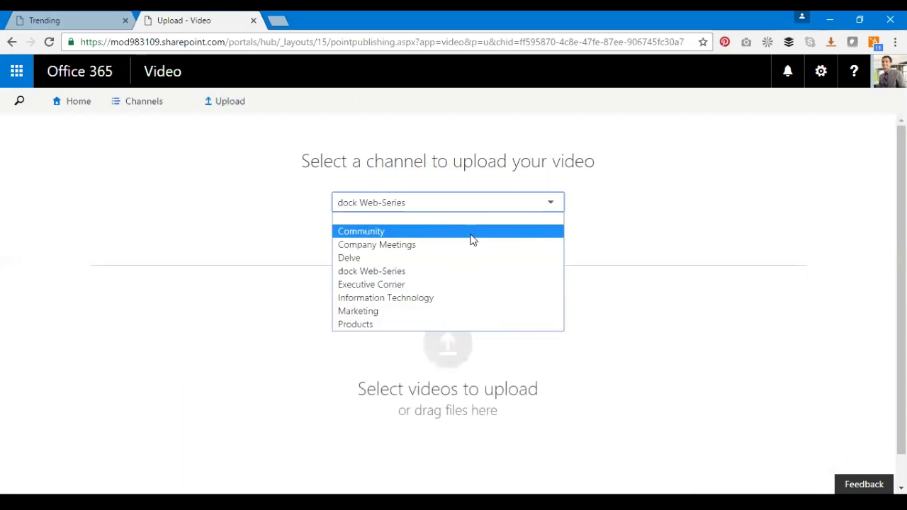
left_click(419, 274)
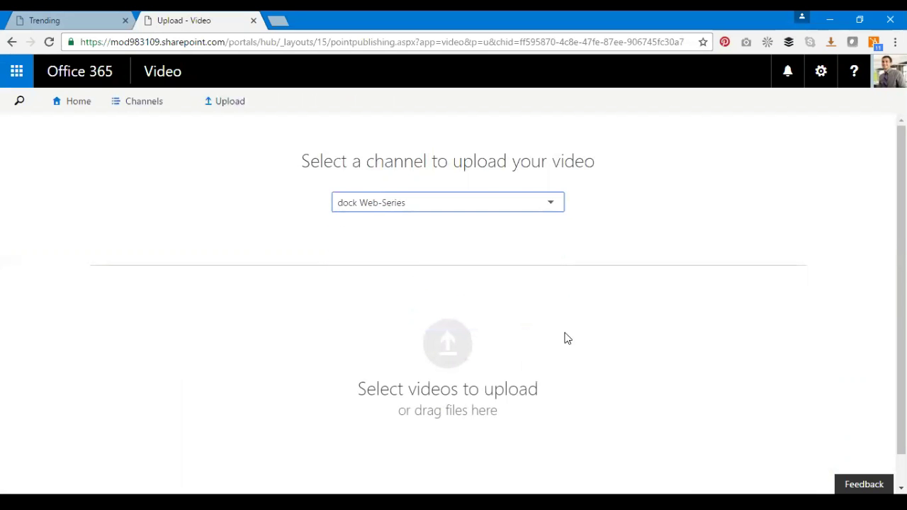
scroll(612, 347, "down", 1)
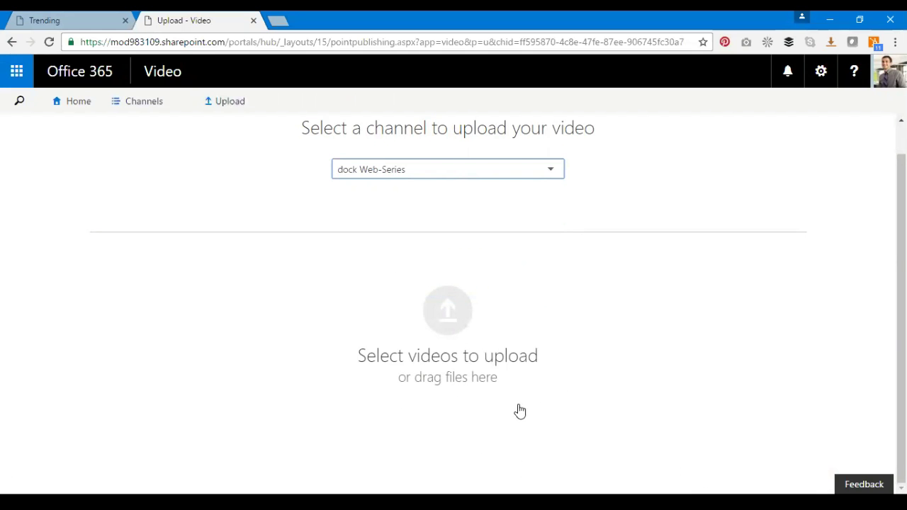
Step: Pick Dock_Employee_Spotlight_Video.mp4 from the Videos folder to upload
left_click(457, 384)
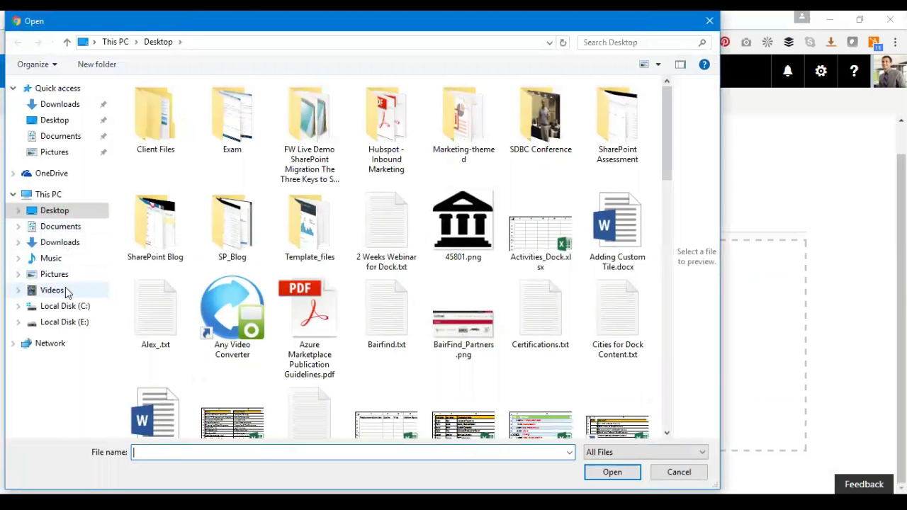
left_click(65, 290)
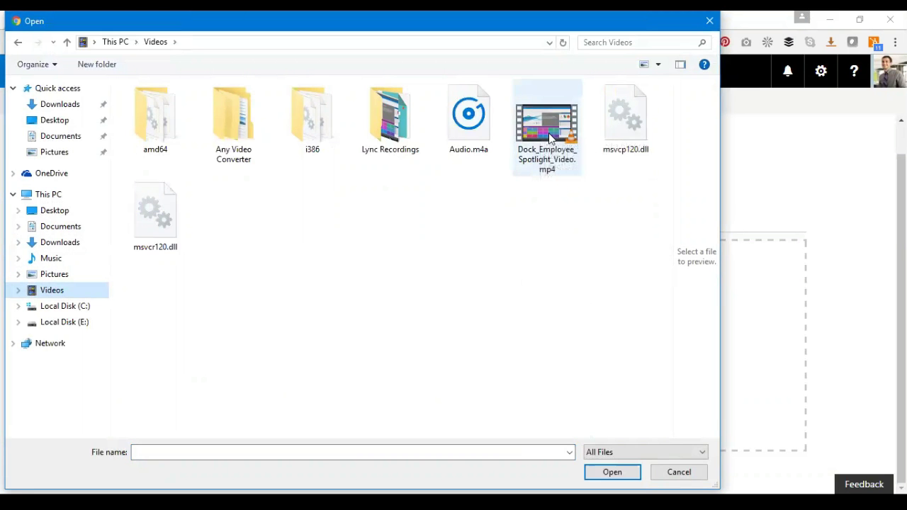
double_click(549, 137)
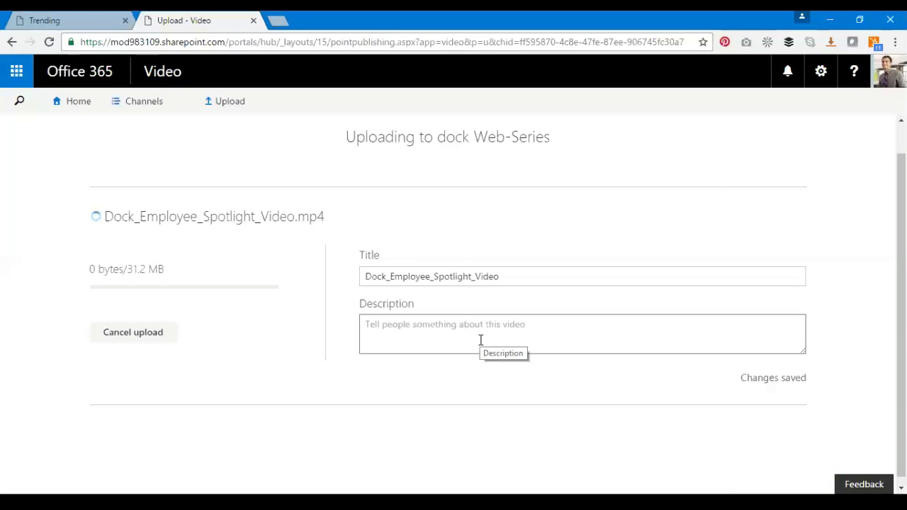
Step: Type a description saying the presenter demonstrates the Employee Spotlight feature
left_click(451, 344)
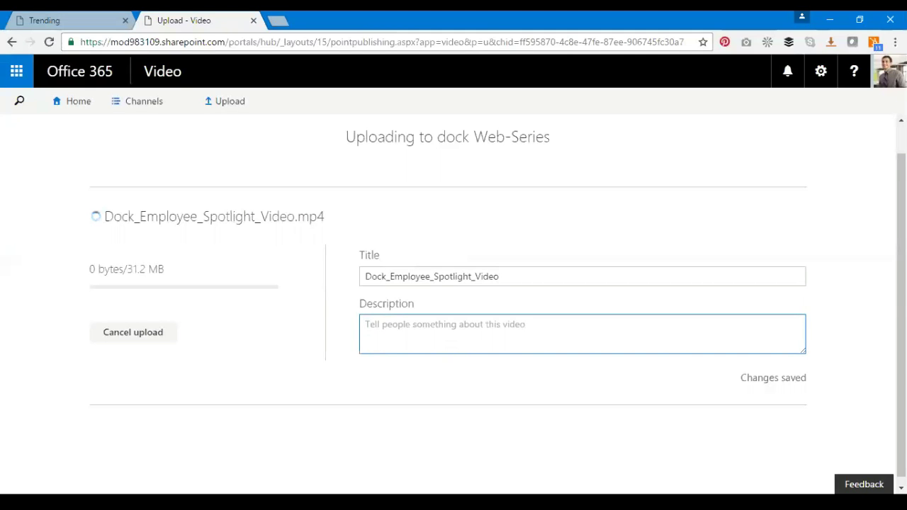
type("Watch Brad")
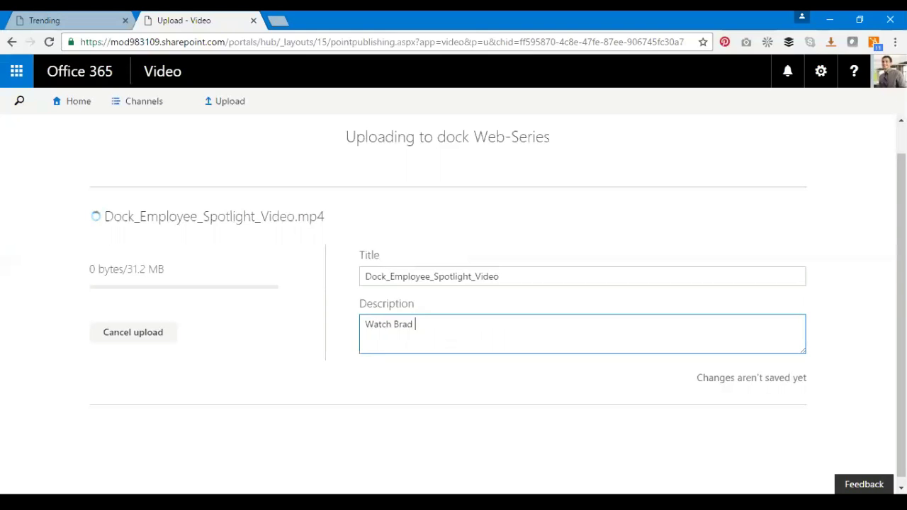
type(" Boman demonstrate the")
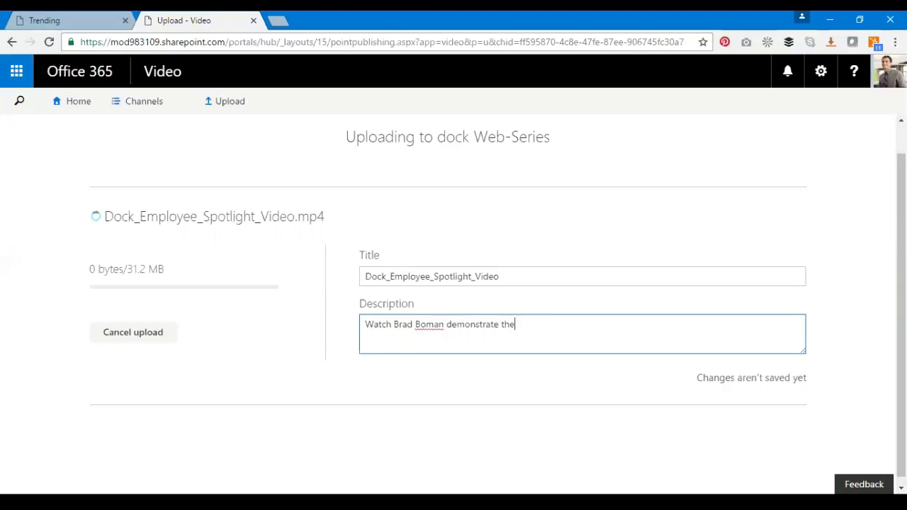
type(" Employee Spotlight ")
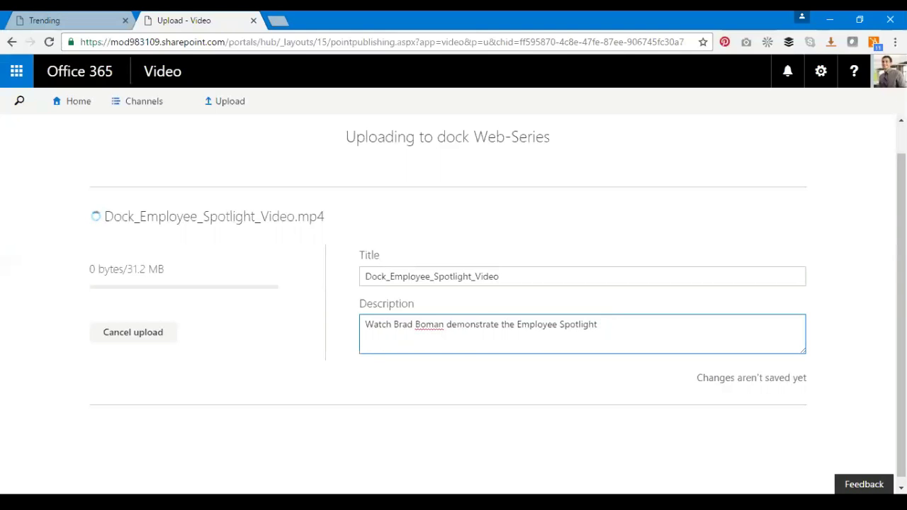
type("feature")
scroll(543, 397, "up", 1)
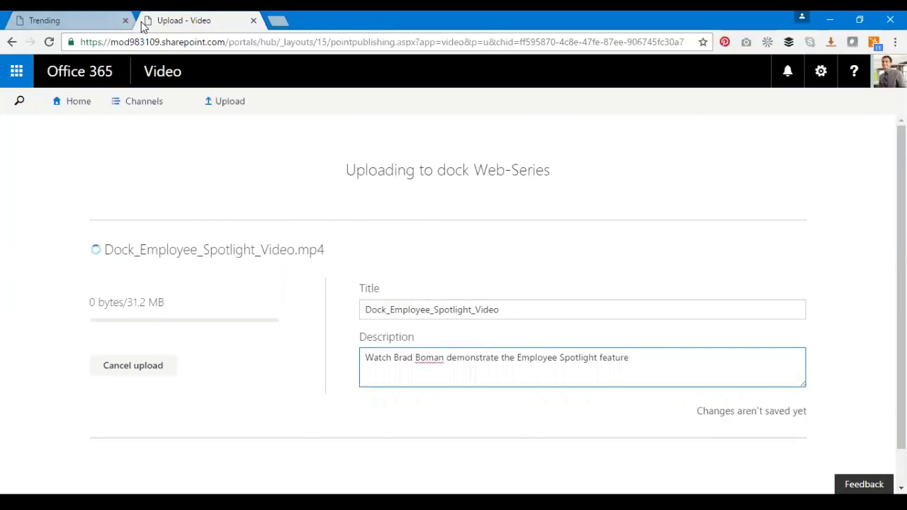
Step: Open Biking to Work from Trending, check its quality options, and play it full screen
left_click(90, 24)
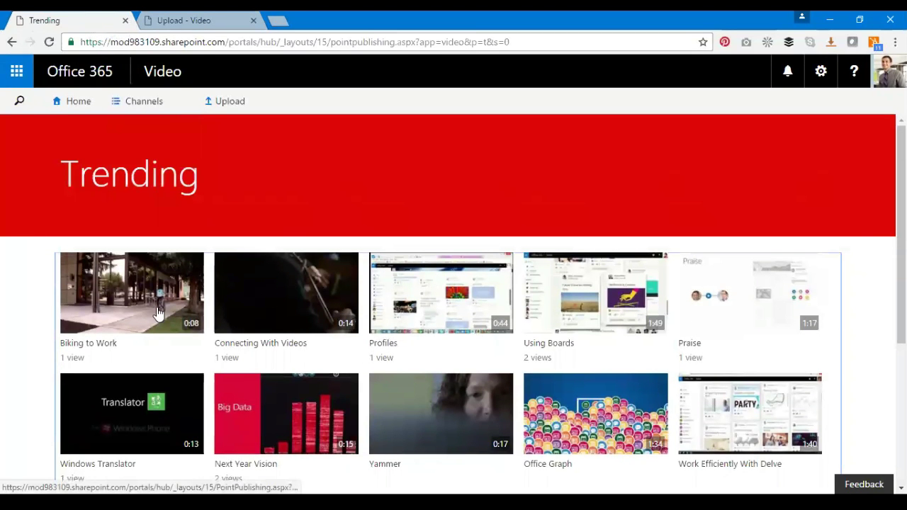
left_click(156, 308)
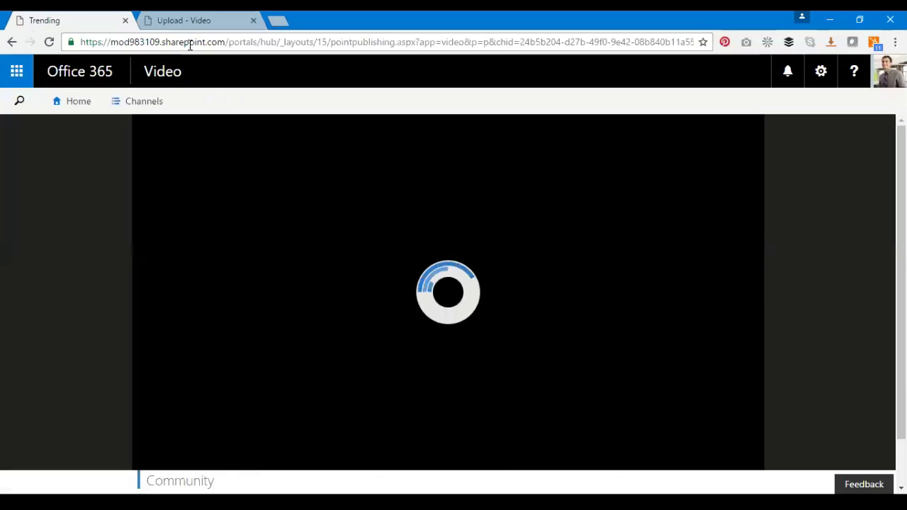
left_click(218, 27)
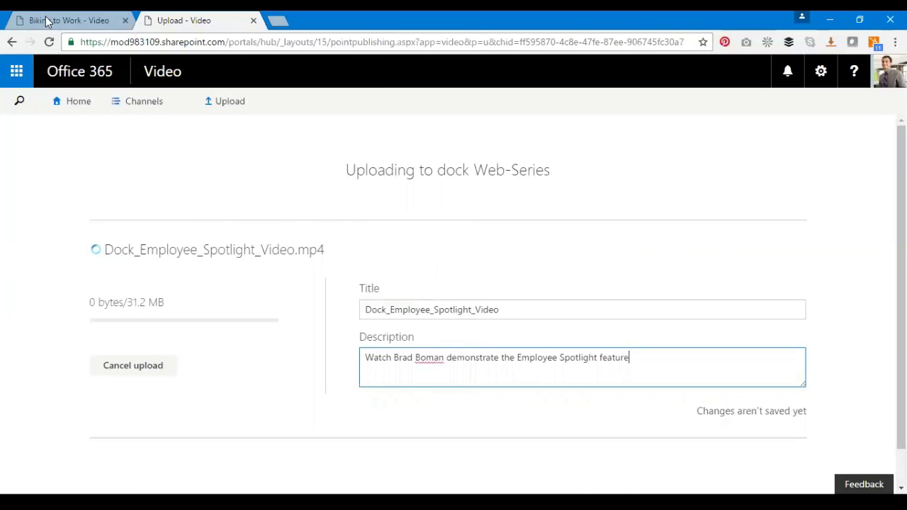
left_click(47, 22)
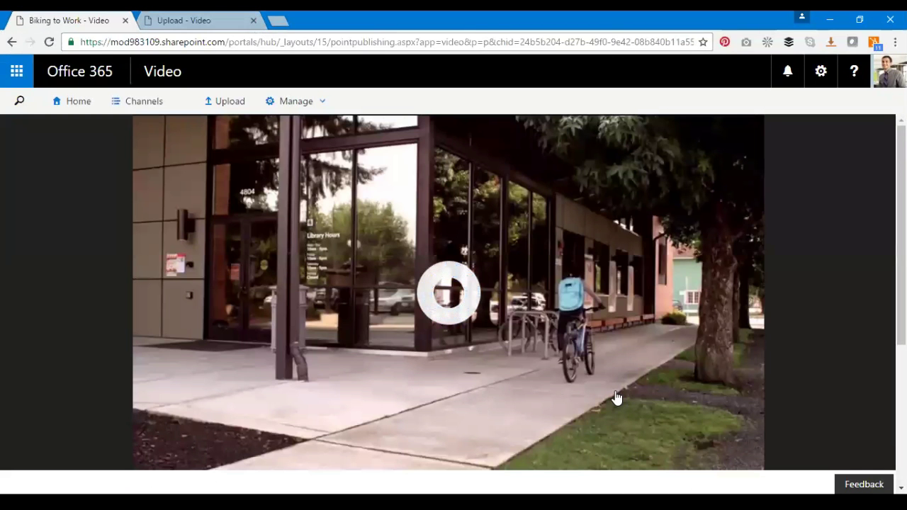
scroll(650, 364, "down", 3)
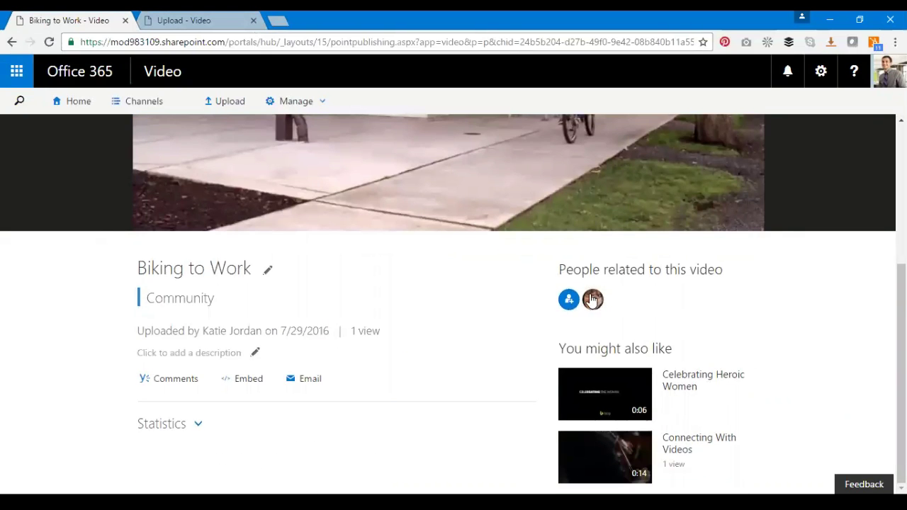
scroll(673, 340, "up", 3)
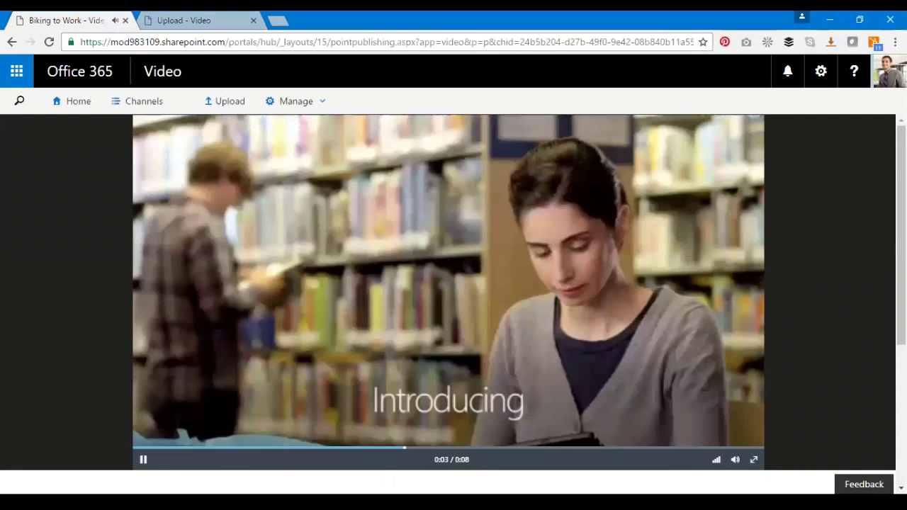
left_click(716, 461)
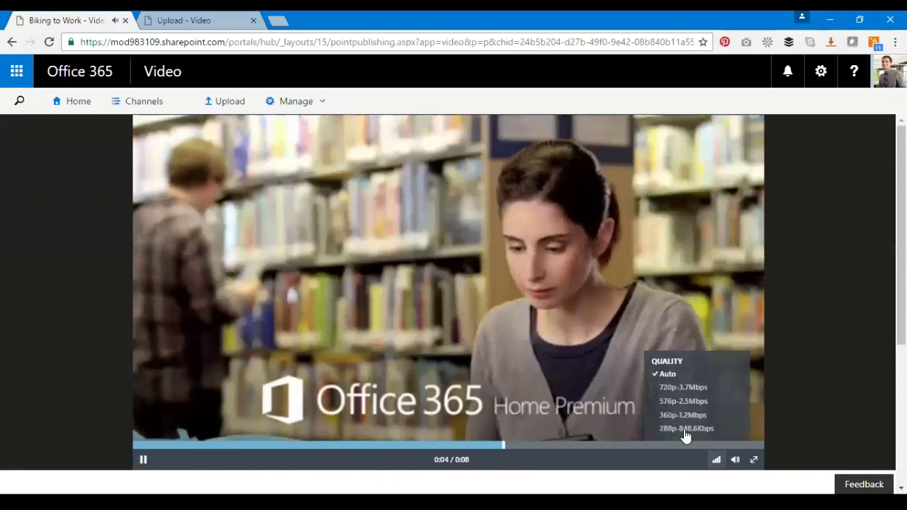
mouse_move(735, 453)
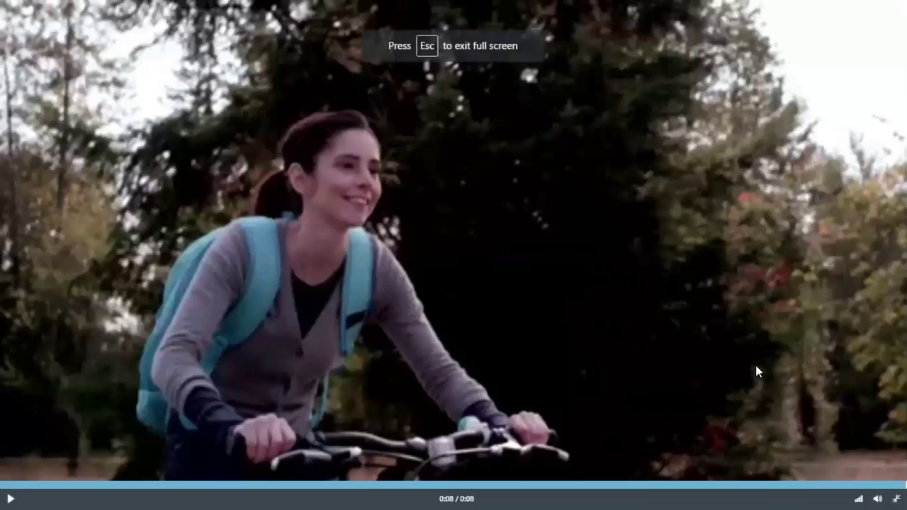
key("Escape")
scroll(755, 376, "down", 3)
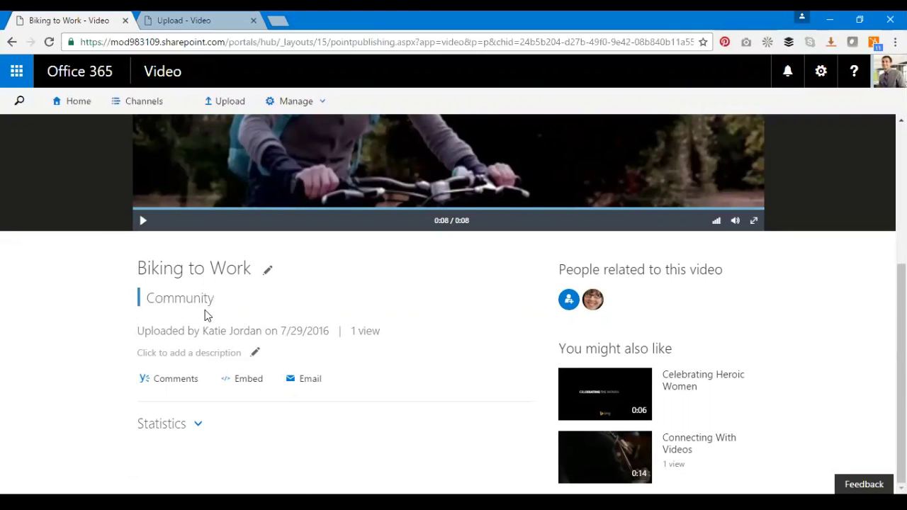
left_click_drag(203, 331, 274, 331)
left_click(288, 350)
left_click_drag(348, 336, 404, 340)
left_click(406, 340)
Step: Expand Biking to Work's Statistics and view the 14-day Viewer trends chart showing 0 views
left_click(191, 428)
scroll(391, 427, "down", 2)
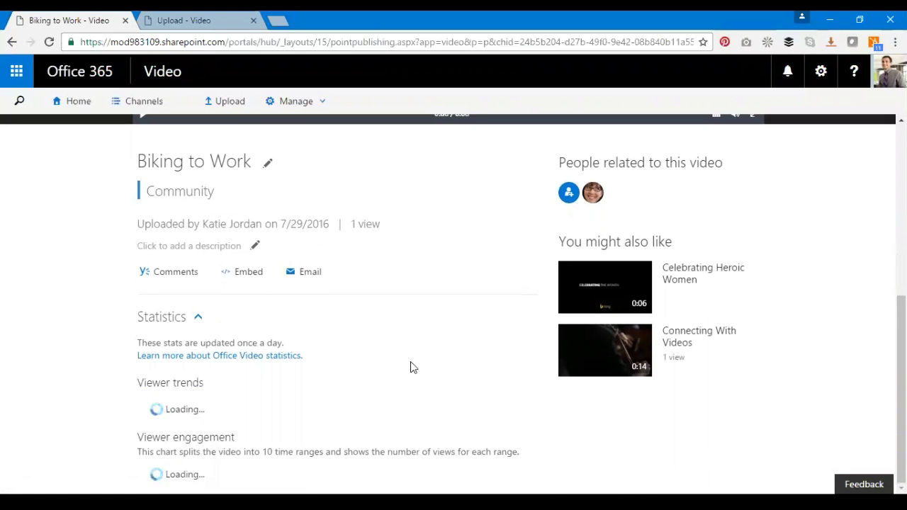
scroll(410, 367, "down", 1)
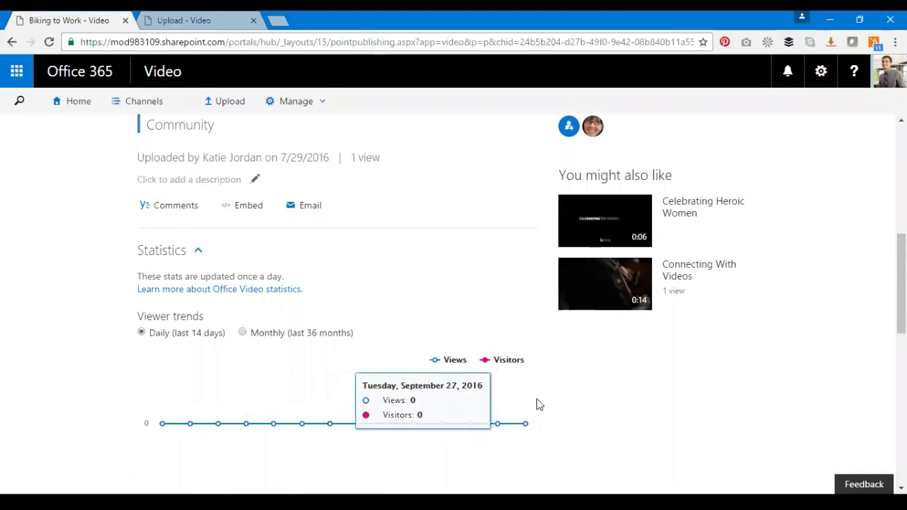
scroll(537, 405, "up", 3)
scroll(627, 348, "down", 1)
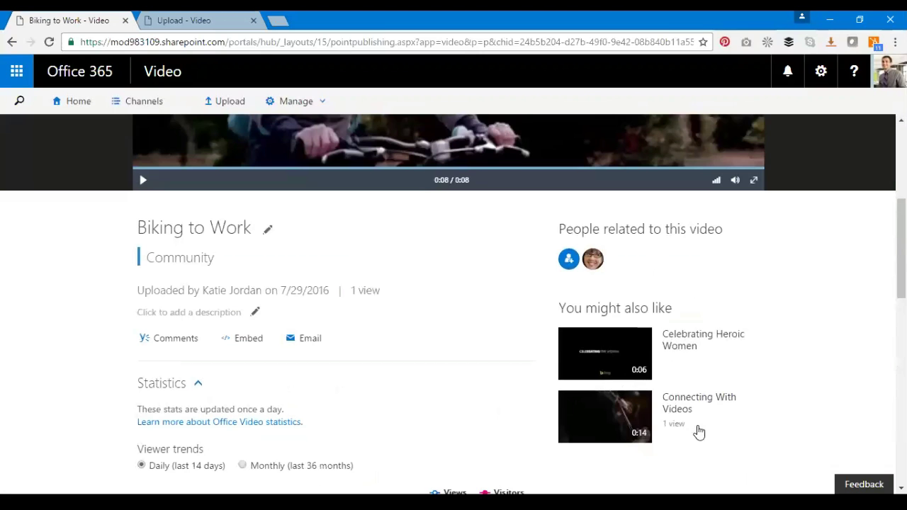
scroll(681, 401, "up", 3)
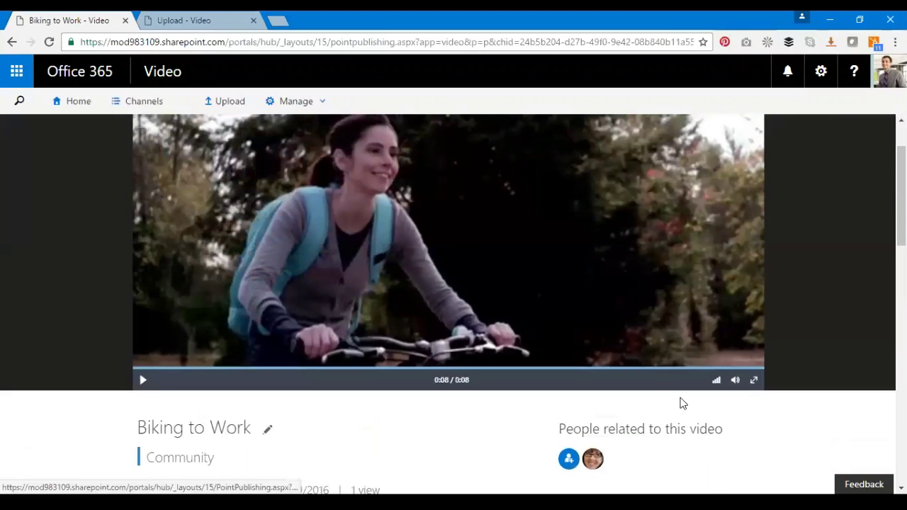
scroll(682, 403, "up", 1)
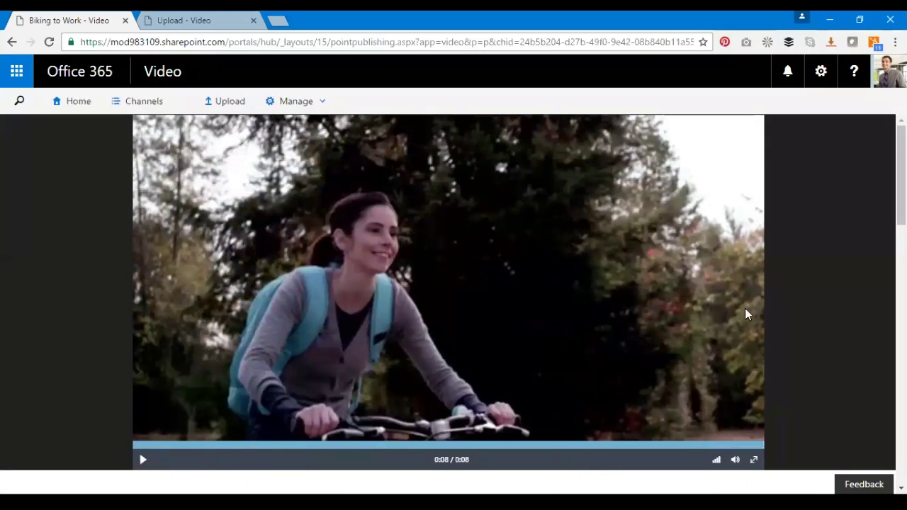